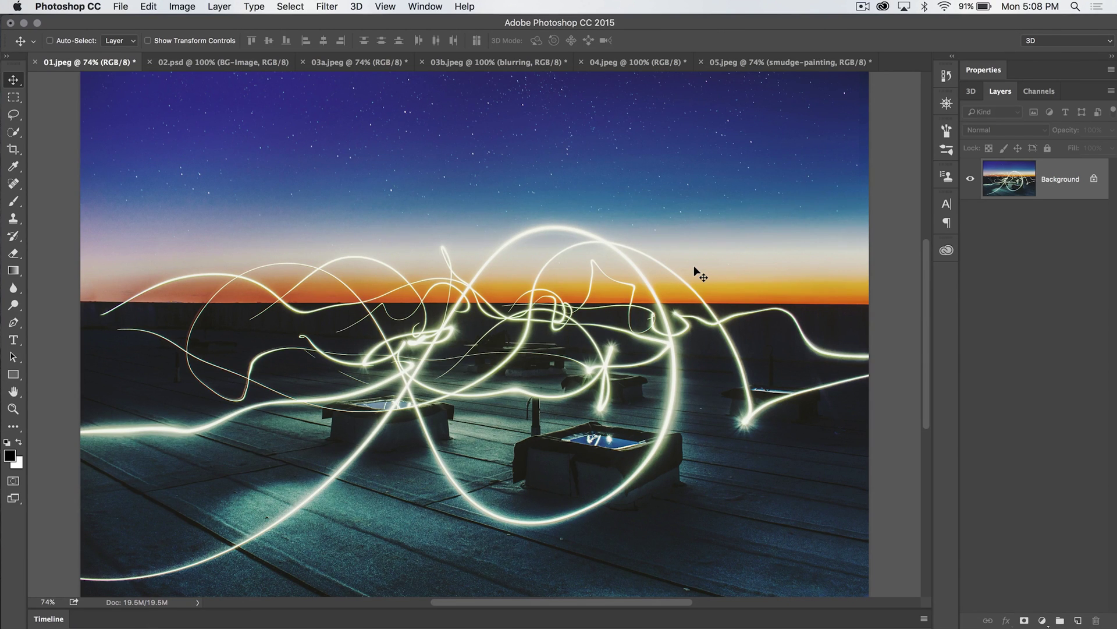
- Switch to the Paint Bucket Tool, set tolerance 25 at 24% opacity, and fill the upper sky
{"action": "left_click", "coordinate": [12, 270]}
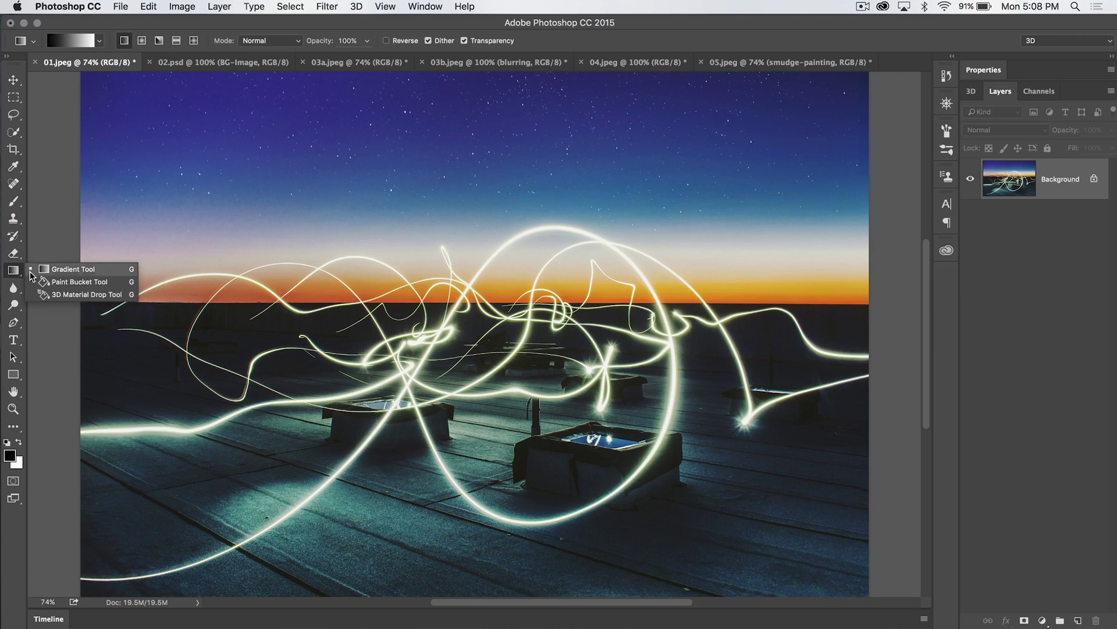
{"action": "left_click", "coordinate": [64, 282]}
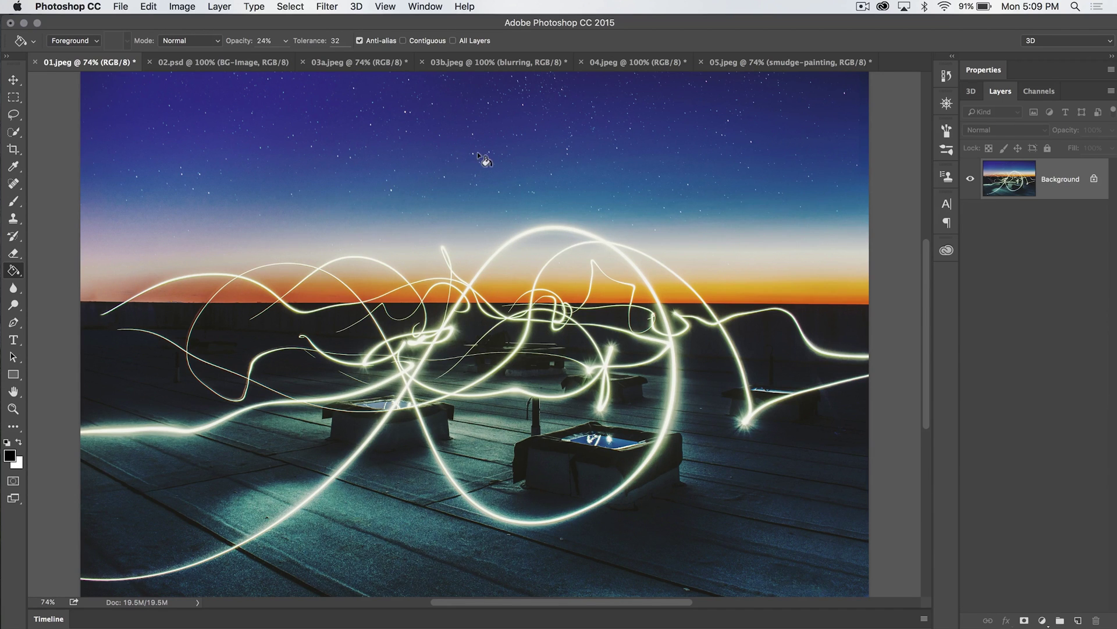
{"action": "mouse_move", "coordinate": [308, 40]}
{"action": "left_mouse_down"}
{"action": "mouse_move", "coordinate": [325, 41]}
{"action": "mouse_move", "coordinate": [294, 41]}
{"action": "left_mouse_up"}
{"action": "scroll", "coordinate": [441, 121], "scroll_direction": "up", "scroll_amount": 3}
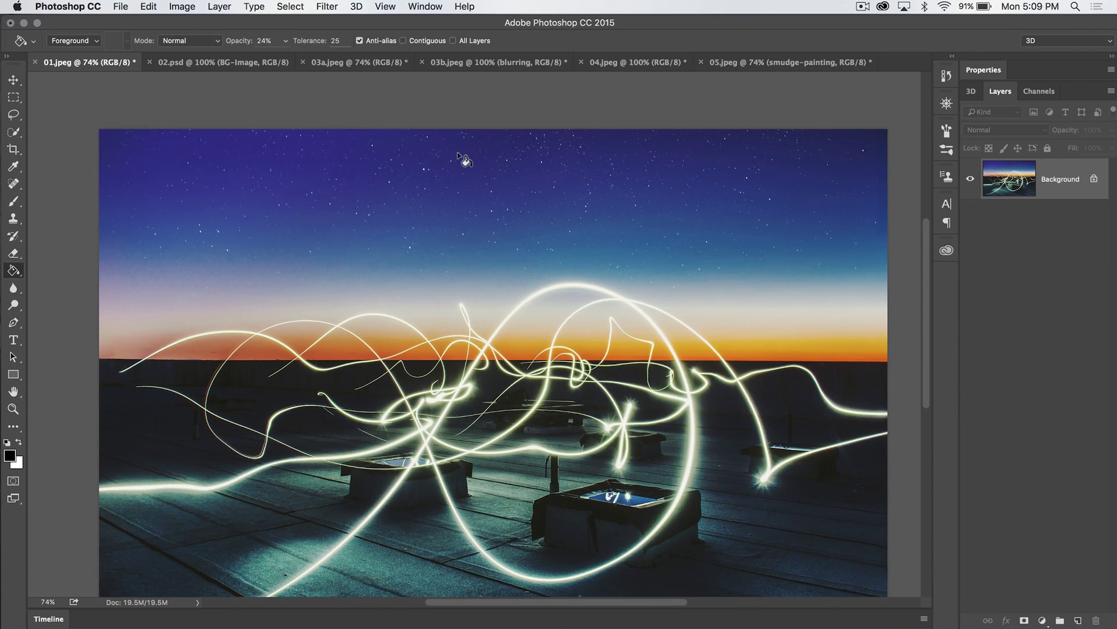
{"action": "scroll", "coordinate": [457, 152], "scroll_direction": "down", "scroll_amount": 2}
{"action": "left_click", "coordinate": [452, 123]}
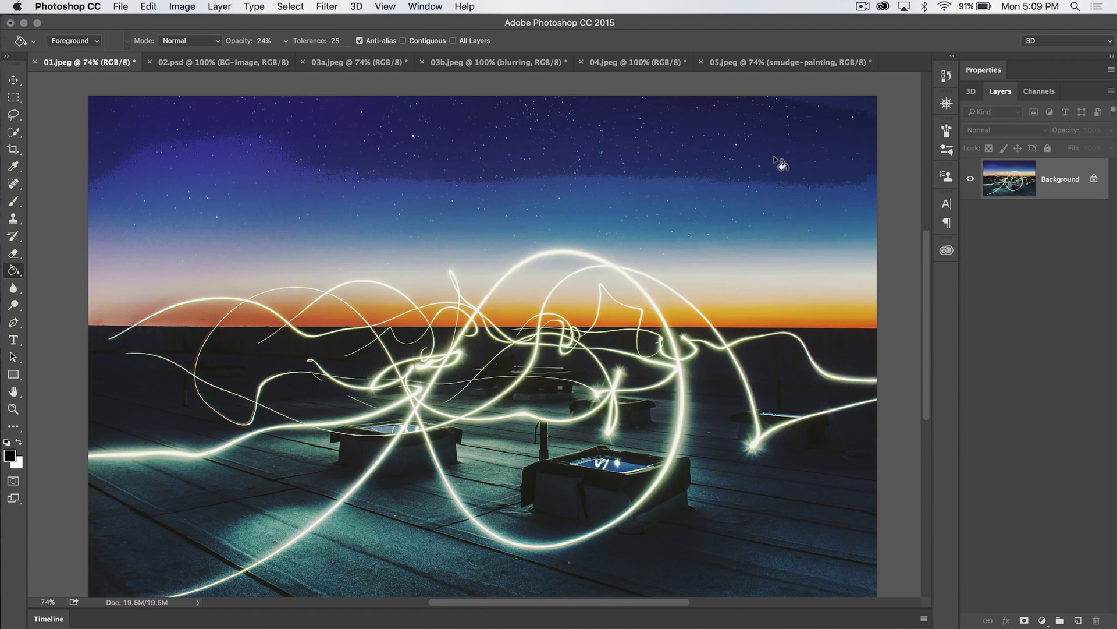
- Undo the banded fill, raise opacity to 100%, and test then undo a black sky fill
{"action": "key", "text": "super+z"}
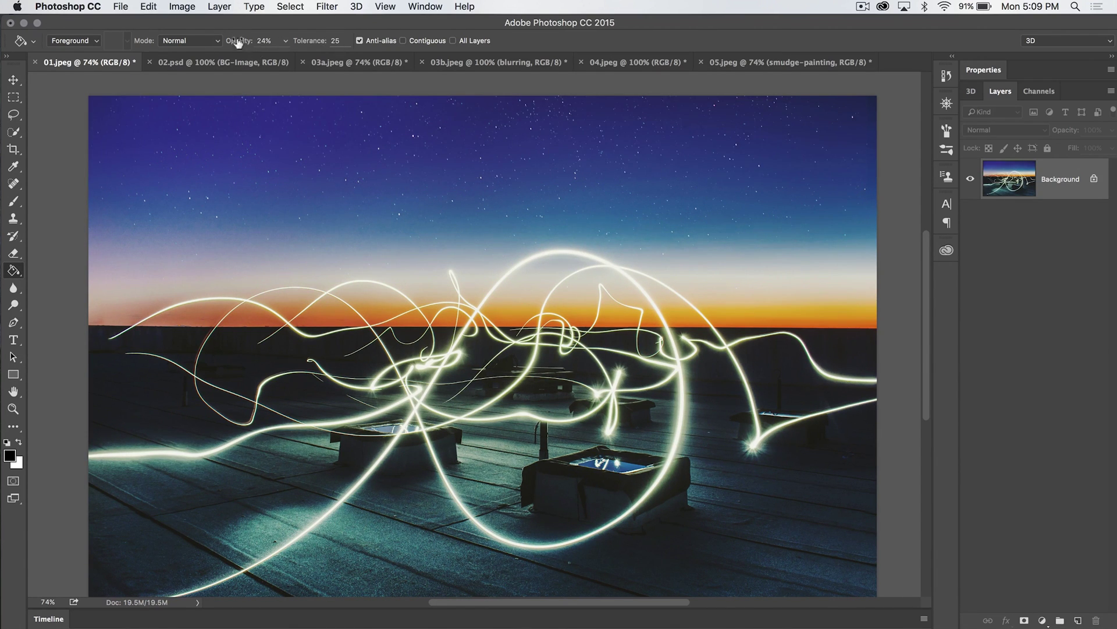
{"action": "left_click_drag", "start_coordinate": [235, 41], "coordinate": [414, 42]}
{"action": "left_click", "coordinate": [459, 140]}
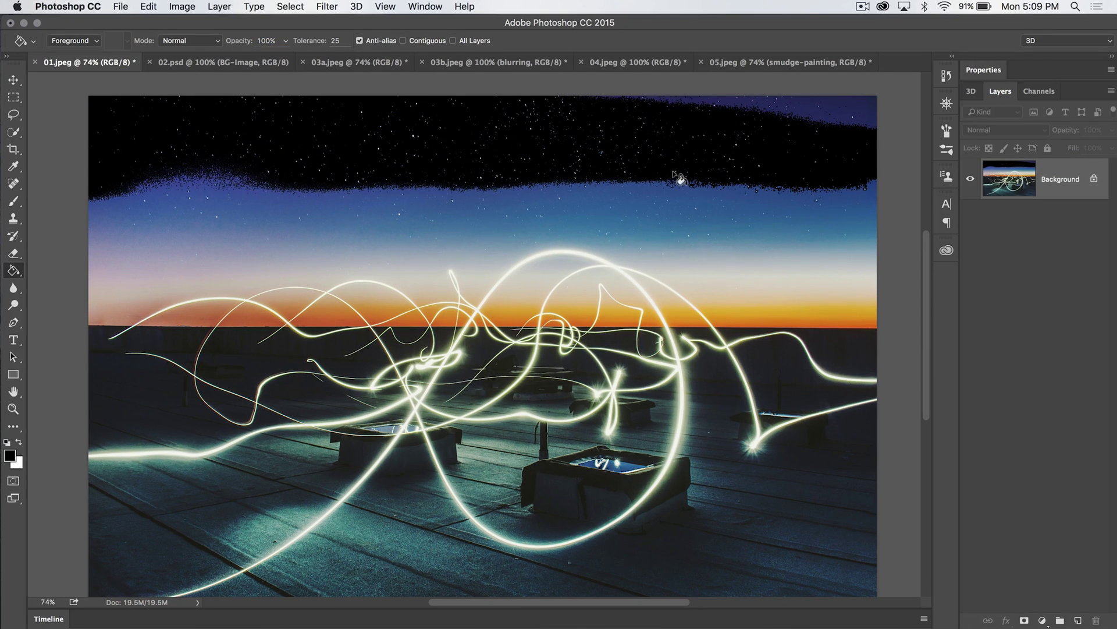
{"action": "key", "text": "super+z"}
- Raise tolerance to 69 with Contiguous on, testing and undoing each black sky fill
{"action": "left_click", "coordinate": [336, 41]}
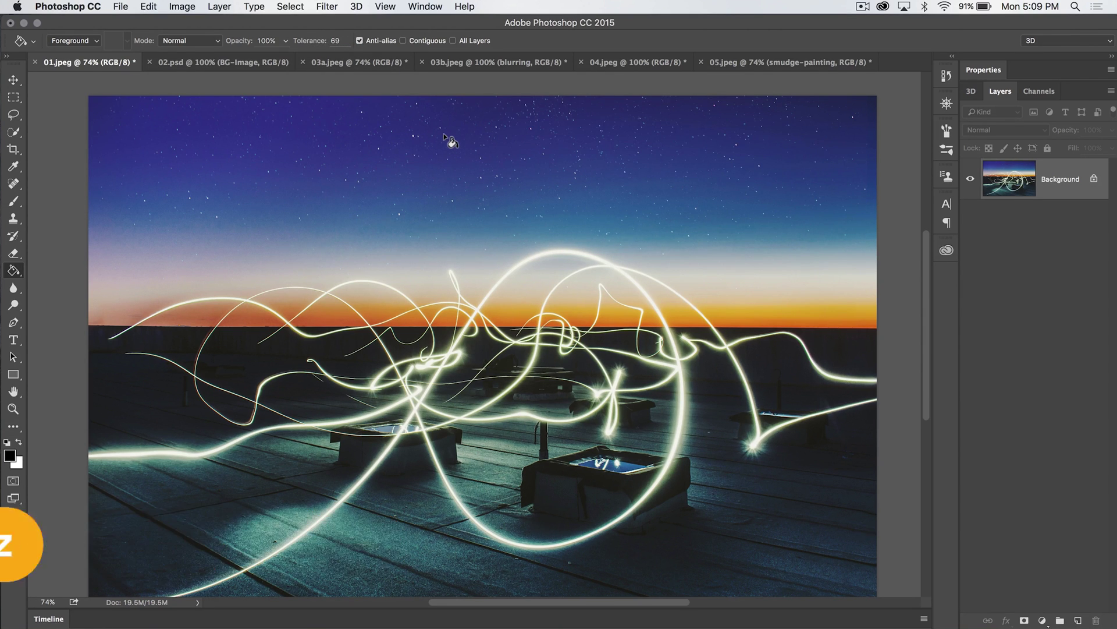
{"action": "left_click", "coordinate": [463, 136]}
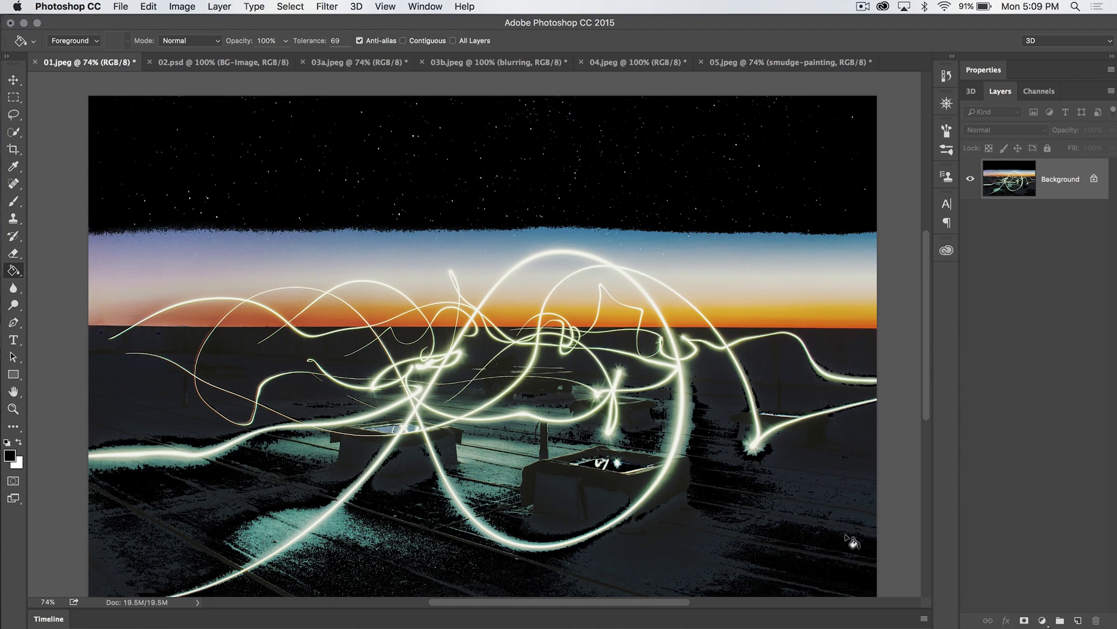
{"action": "key", "text": "super+z"}
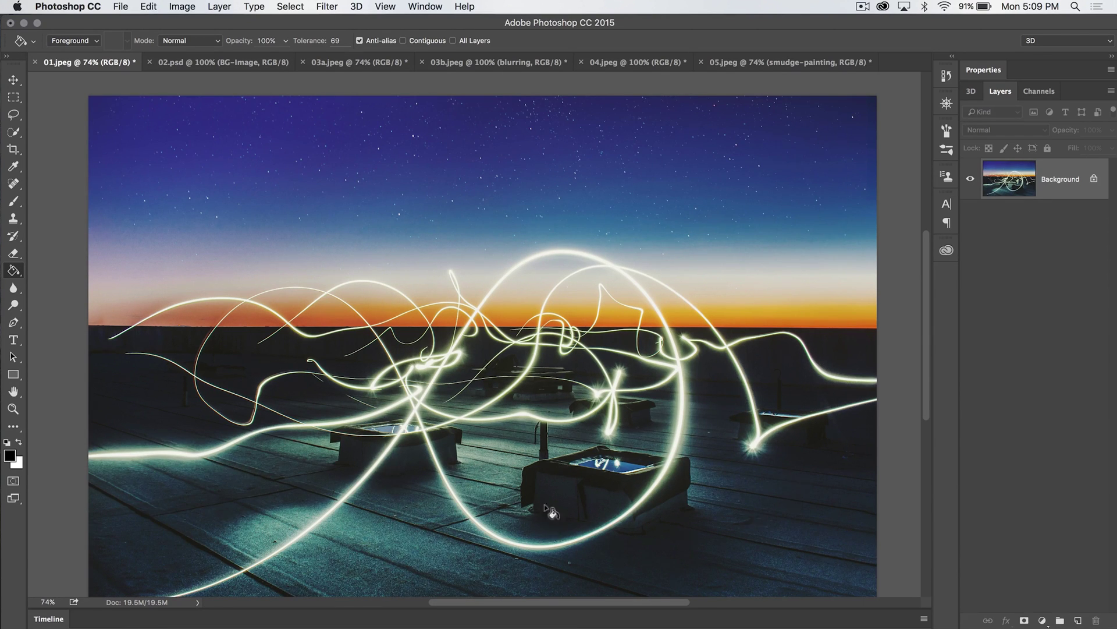
{"action": "left_click", "coordinate": [448, 142]}
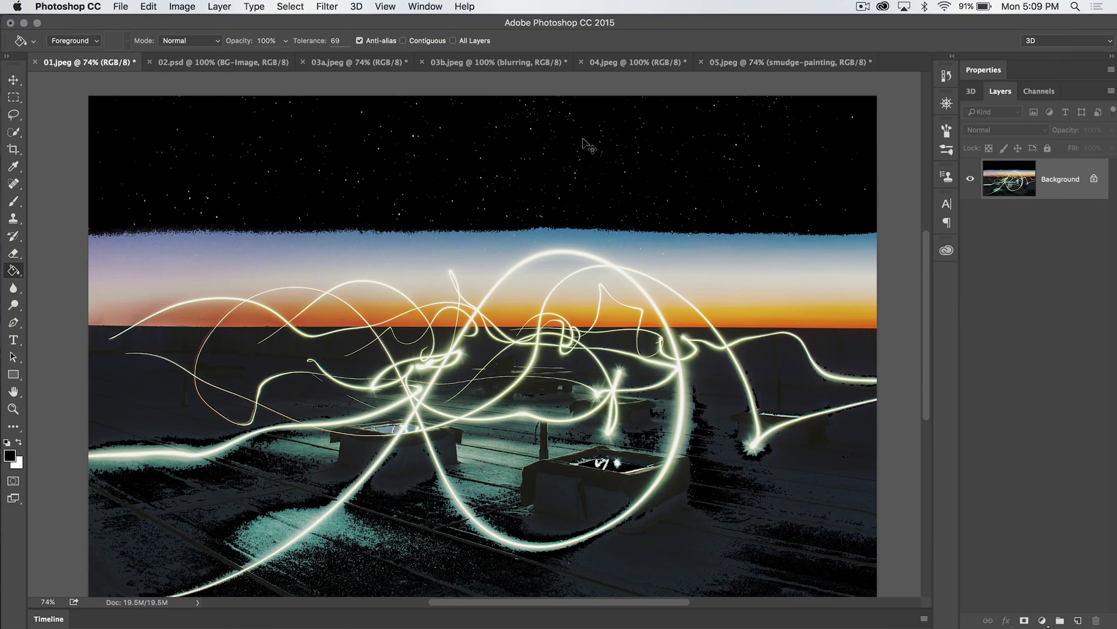
{"action": "key", "text": "super+z"}
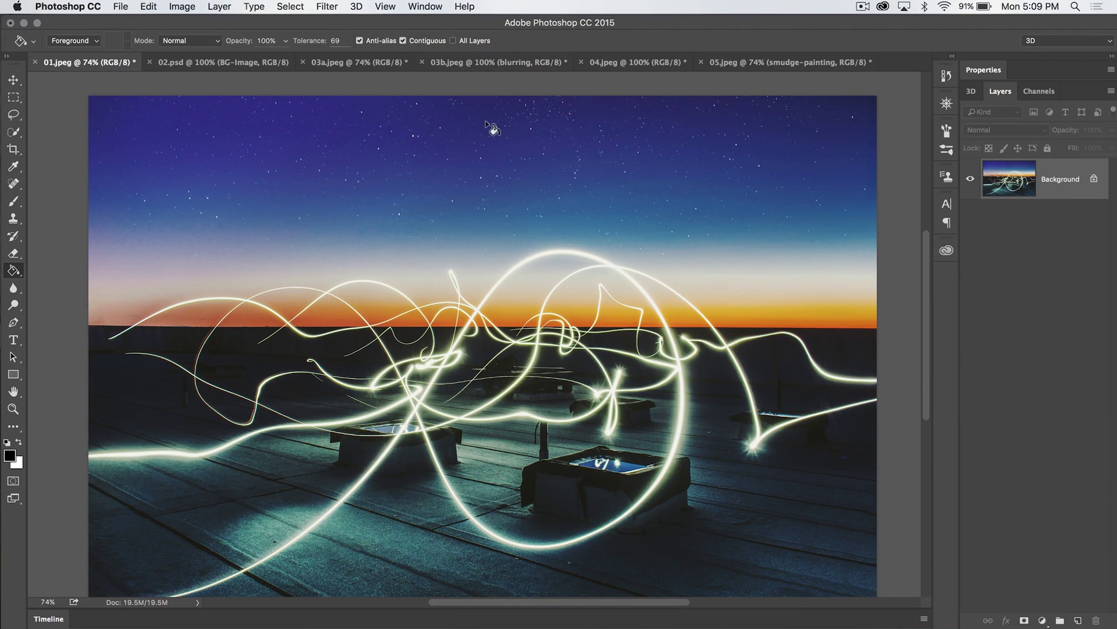
{"action": "left_click", "coordinate": [489, 150]}
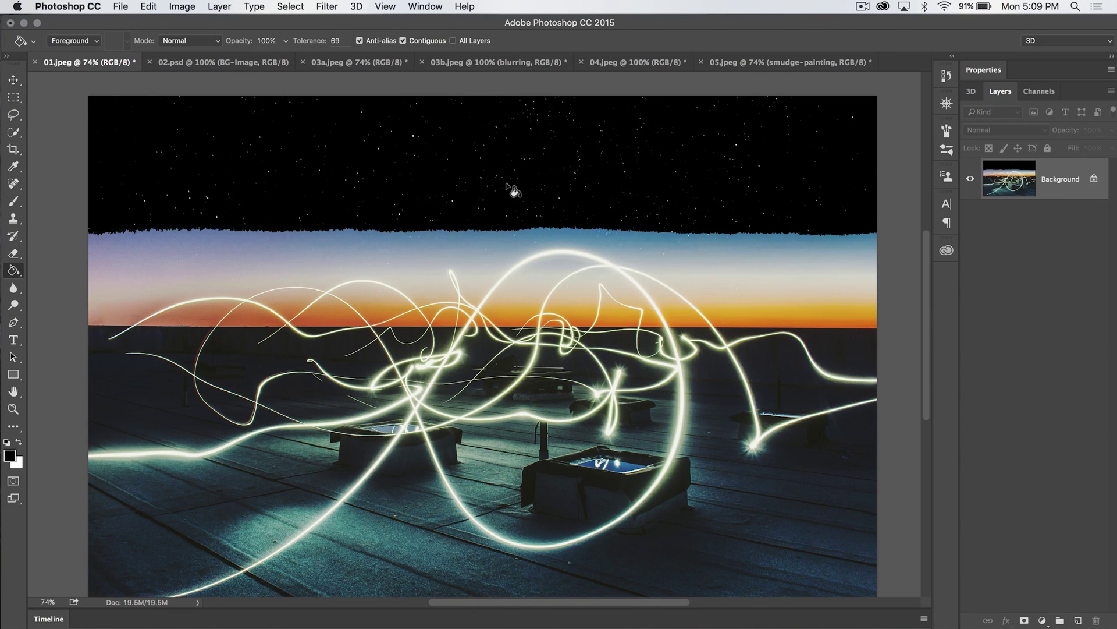
{"action": "key", "text": "super+z"}
- Turn on All Layers sampling and fill the sky black on a new Layer 1
{"action": "left_click", "coordinate": [454, 41]}
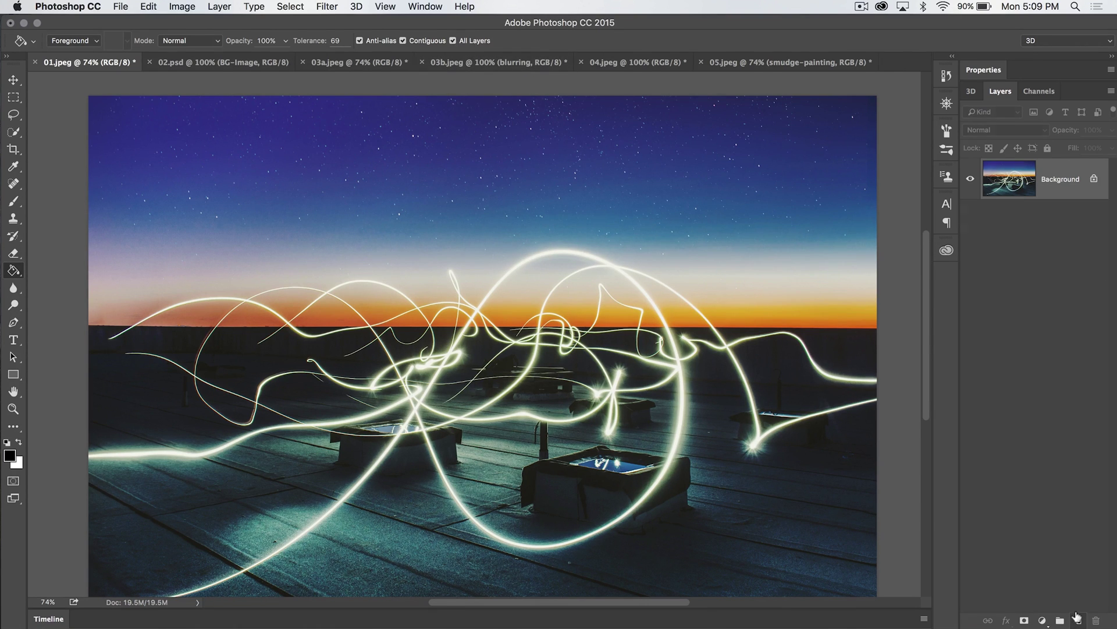
{"action": "left_click", "coordinate": [1078, 620]}
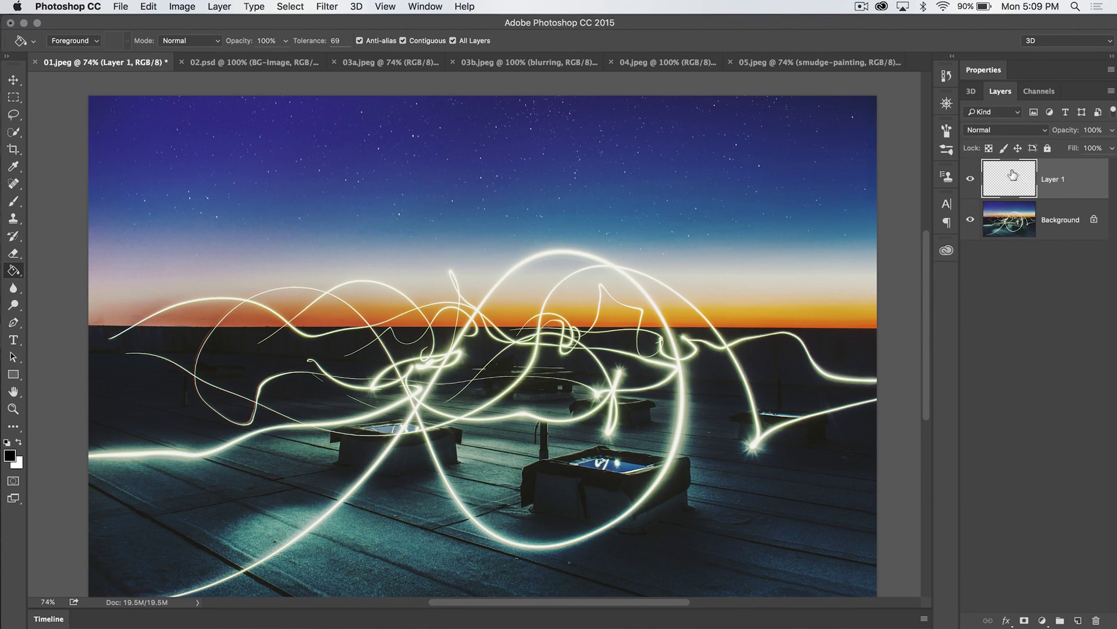
{"action": "left_click", "coordinate": [511, 139]}
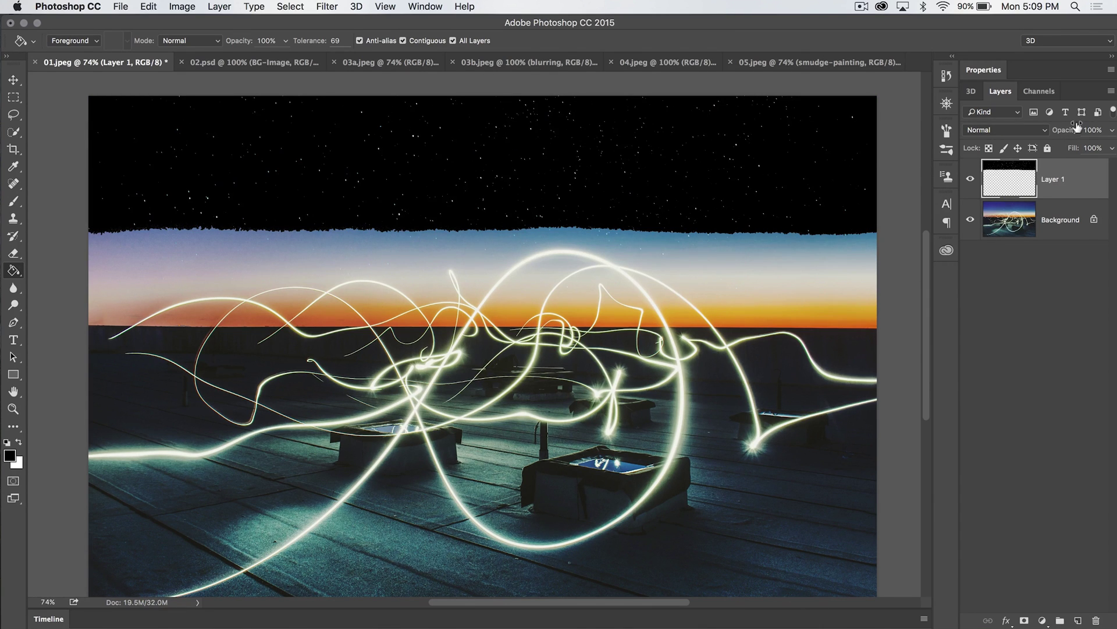
- Try different opacities and Overlay blending for Layer 1, then delete the layer
{"action": "left_click_drag", "start_coordinate": [1068, 130], "coordinate": [1104, 145]}
{"action": "left_click", "coordinate": [1031, 131]}
{"action": "left_click", "coordinate": [1008, 274]}
{"action": "left_click", "coordinate": [1005, 131]}
{"action": "key", "text": "Escape"}
{"action": "key", "text": "Delete"}
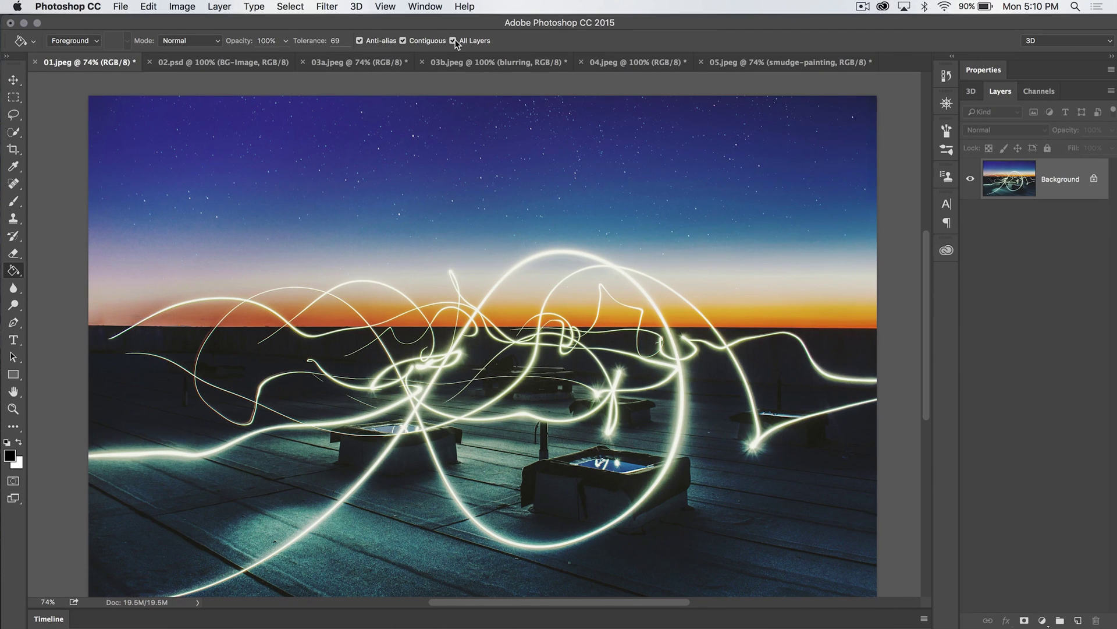
- Set tolerance to 32, add a blank layer, and marquee-select a rectangle of upper sky
{"action": "left_click", "coordinate": [344, 41]}
{"action": "left_click", "coordinate": [1077, 620]}
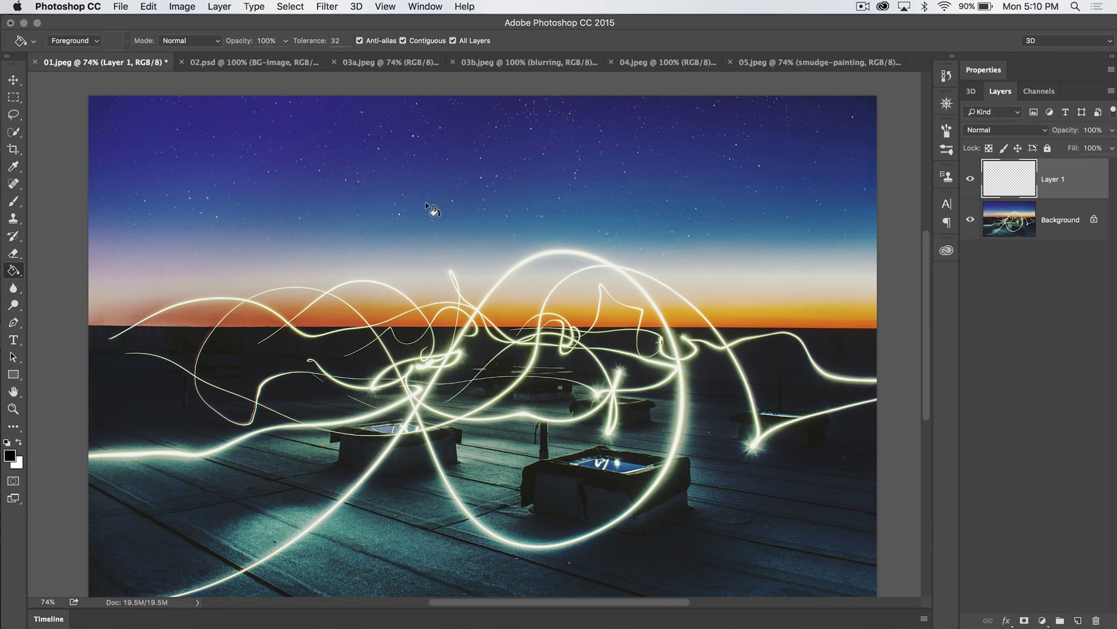
{"action": "left_click", "coordinate": [14, 97]}
{"action": "left_click_drag", "start_coordinate": [292, 127], "coordinate": [666, 252]}
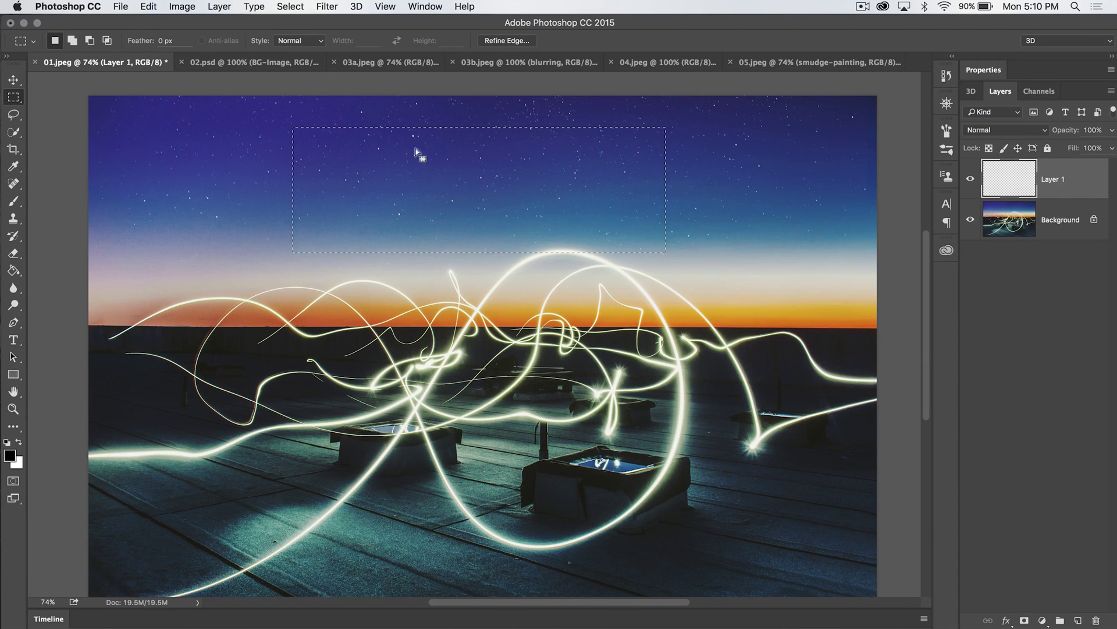
- Test black Paint Bucket fills in the selection, turning All Layers sampling off, and undo them
{"action": "left_click", "coordinate": [13, 271]}
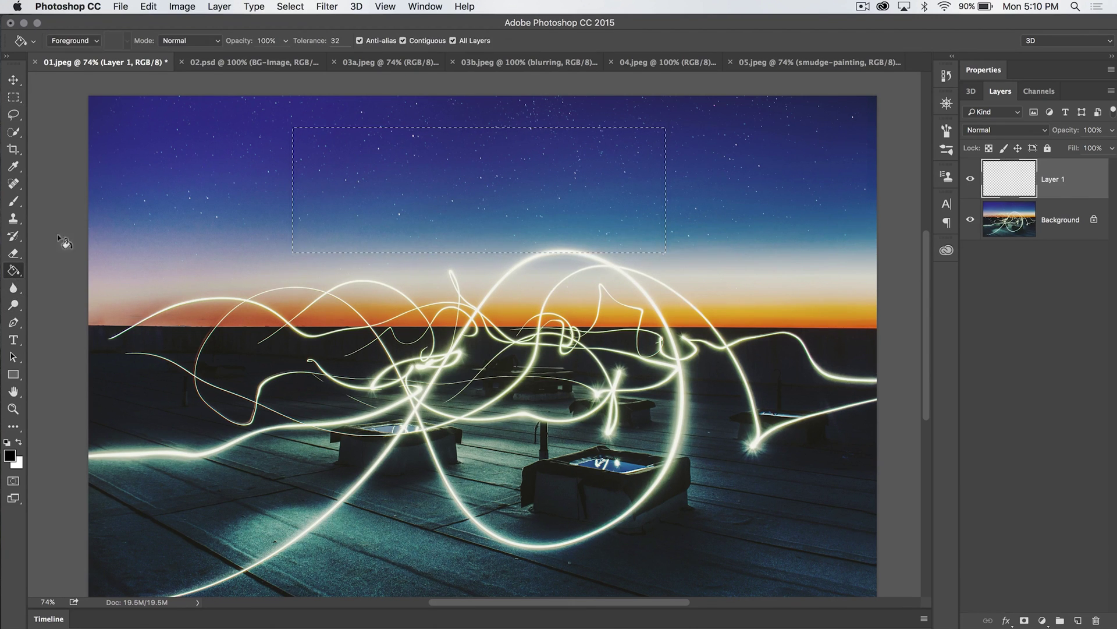
{"action": "left_click", "coordinate": [497, 190]}
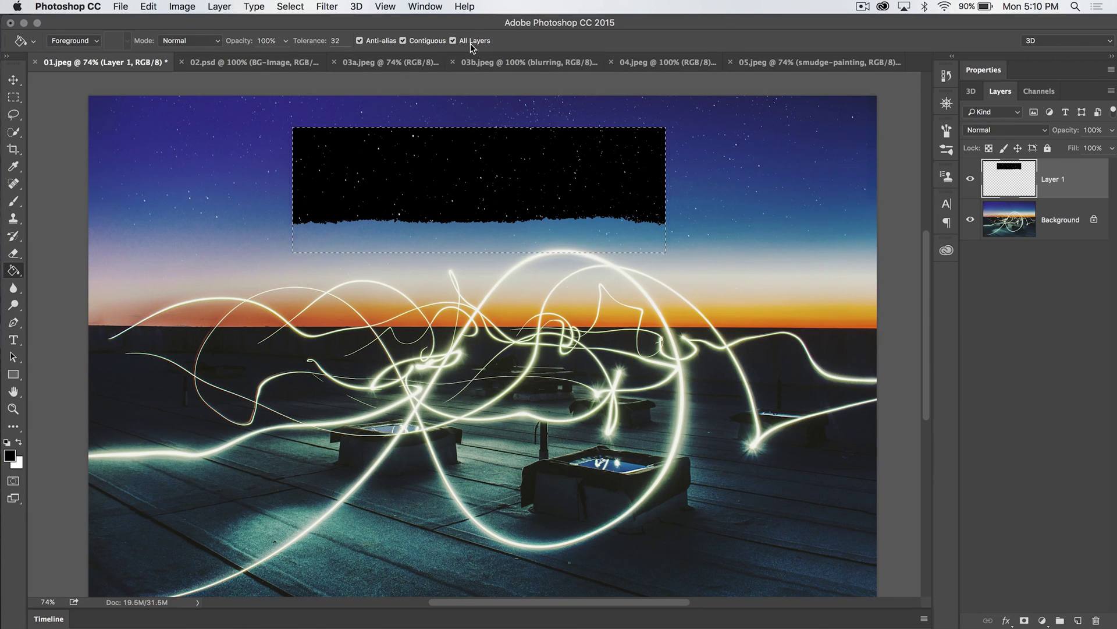
{"action": "left_click", "coordinate": [454, 41]}
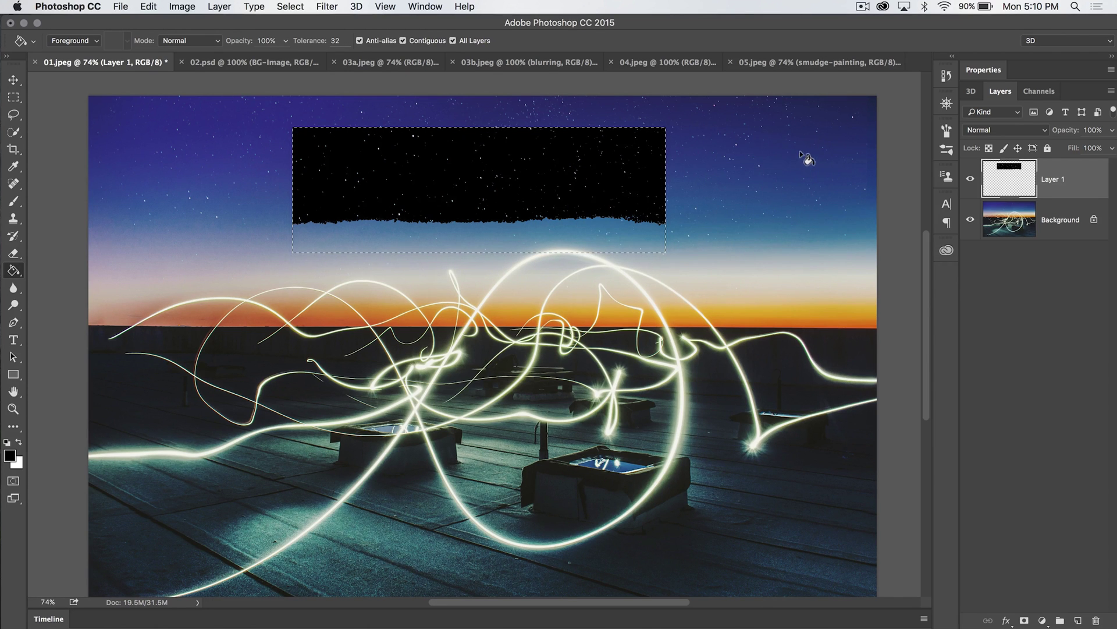
{"action": "key", "text": "super+z"}
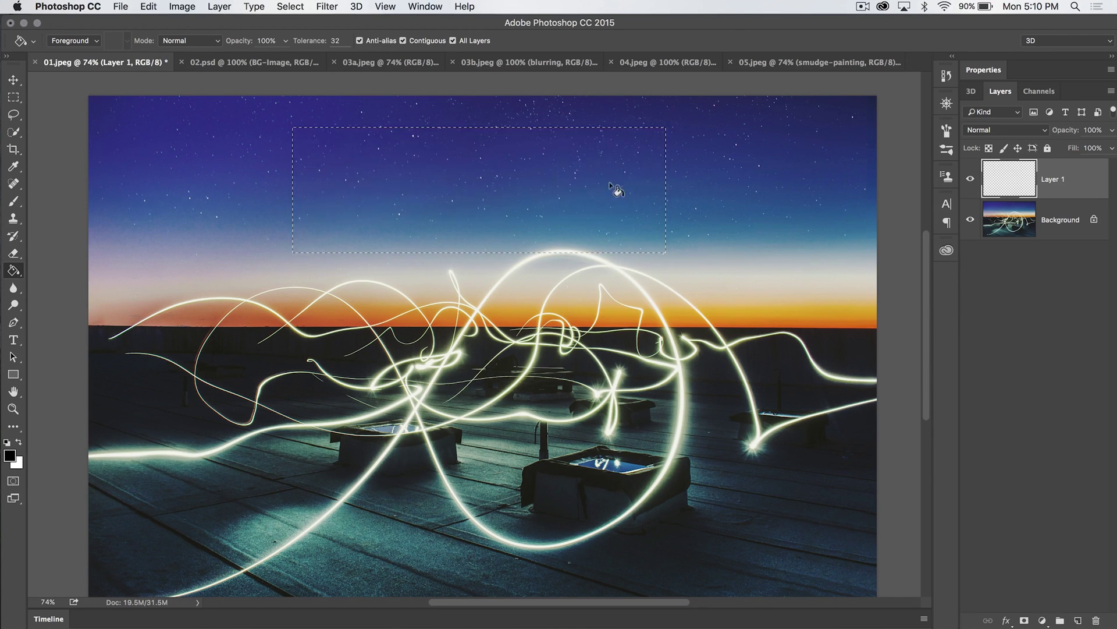
{"action": "left_click", "coordinate": [453, 41]}
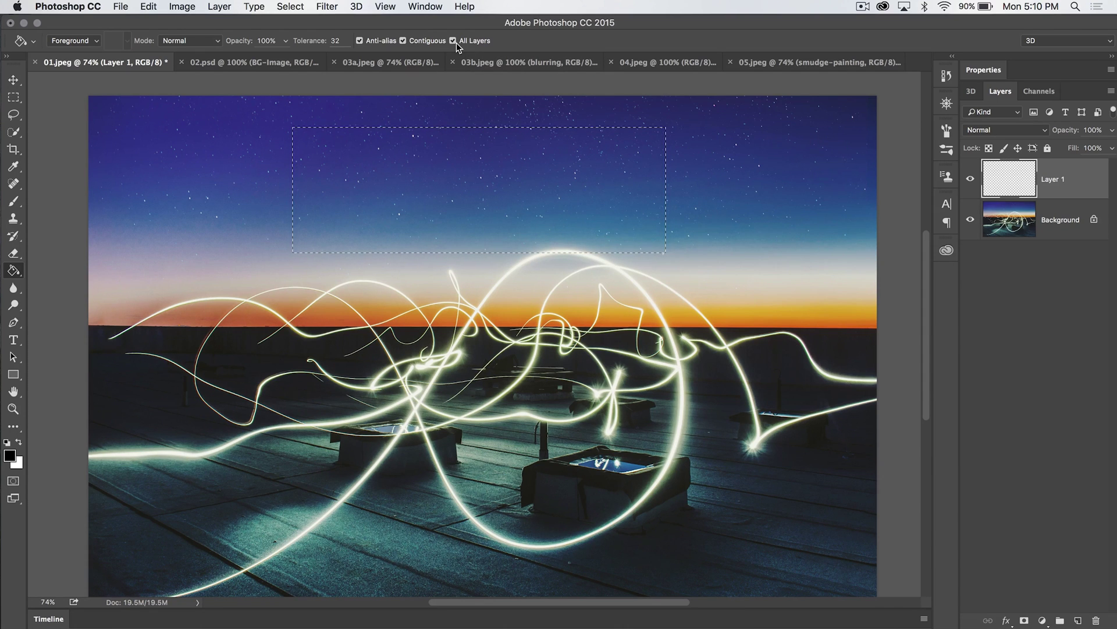
{"action": "left_click", "coordinate": [489, 201]}
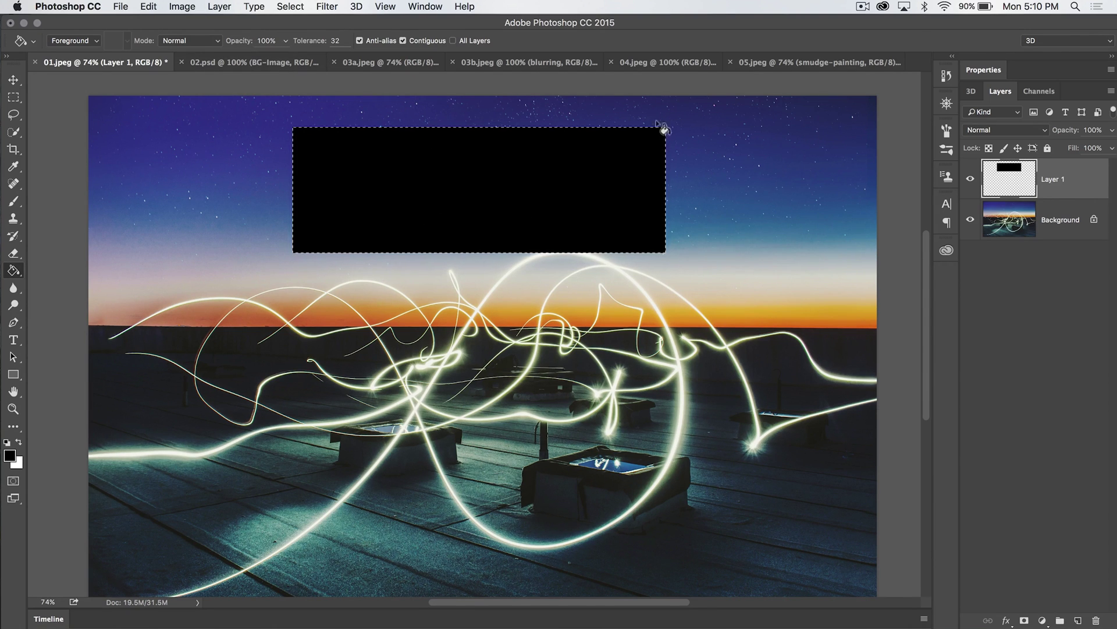
{"action": "key", "text": "super+z"}
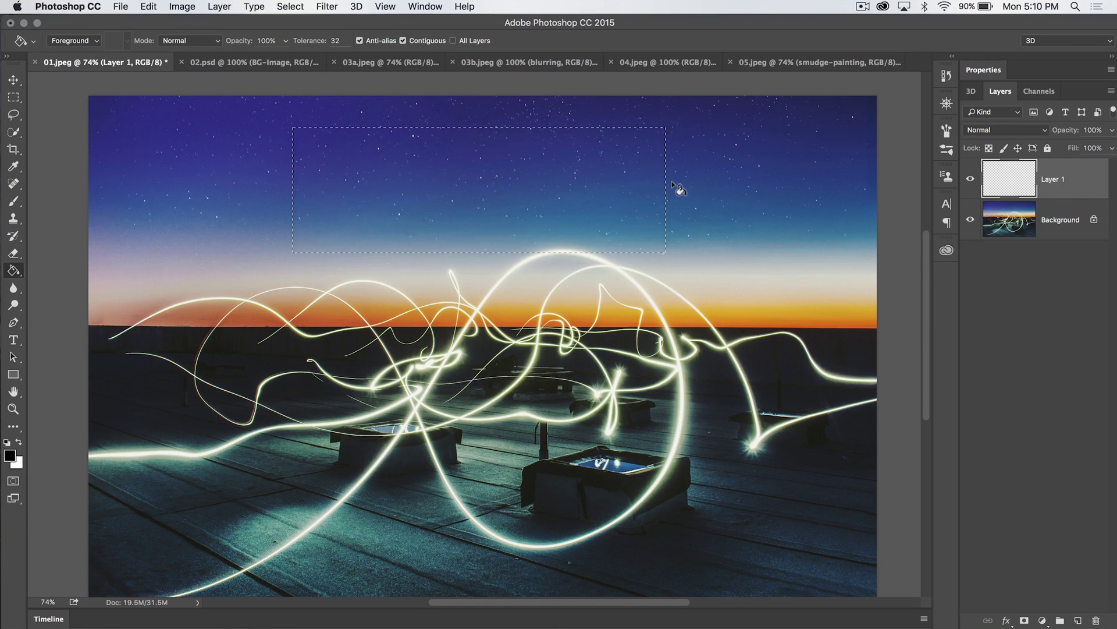
- Switch the fill source to Pattern, choose the dark purple pattern, and fill the selection
{"action": "left_click", "coordinate": [83, 41]}
{"action": "left_click", "coordinate": [61, 50]}
{"action": "left_click", "coordinate": [123, 43]}
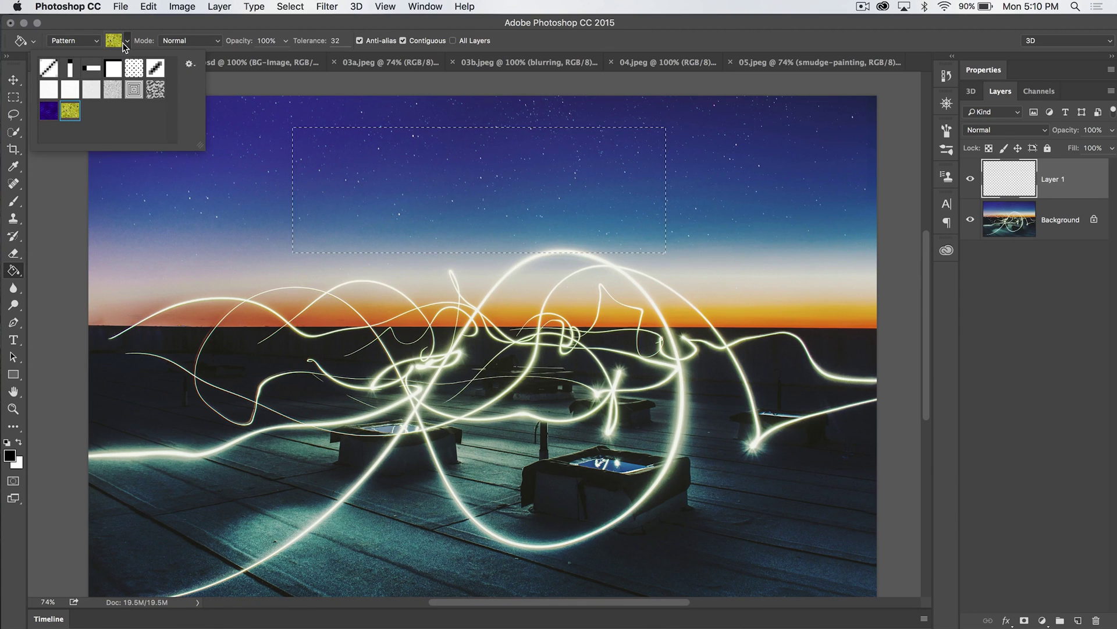
{"action": "left_click", "coordinate": [189, 63]}
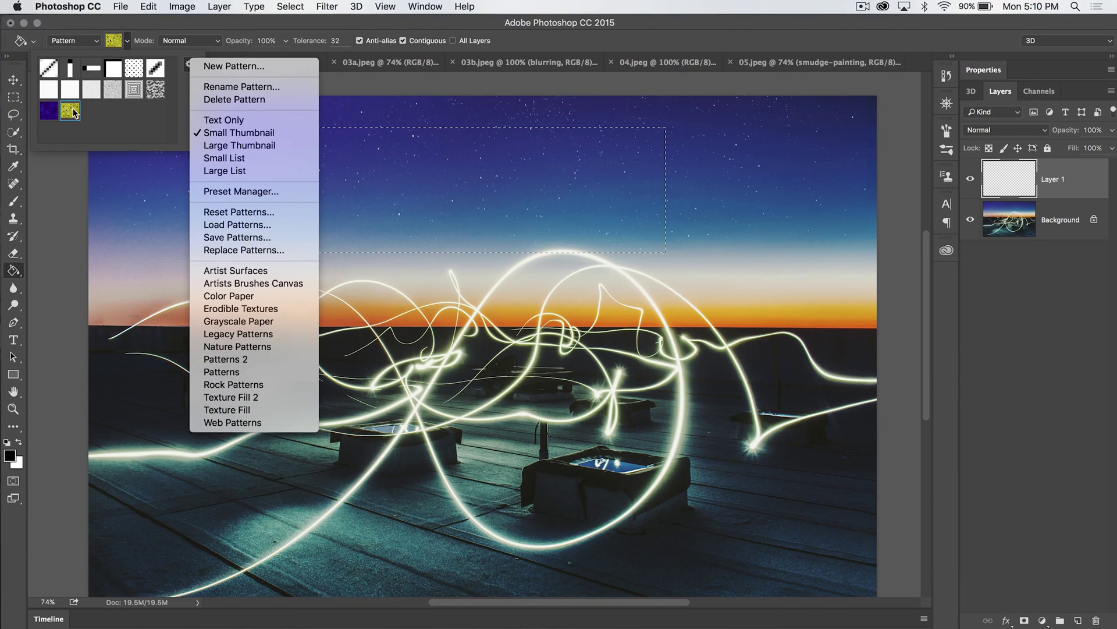
{"action": "left_click", "coordinate": [48, 111]}
{"action": "left_click", "coordinate": [49, 111]}
{"action": "left_click", "coordinate": [415, 177]}
{"action": "left_click", "coordinate": [414, 176]}
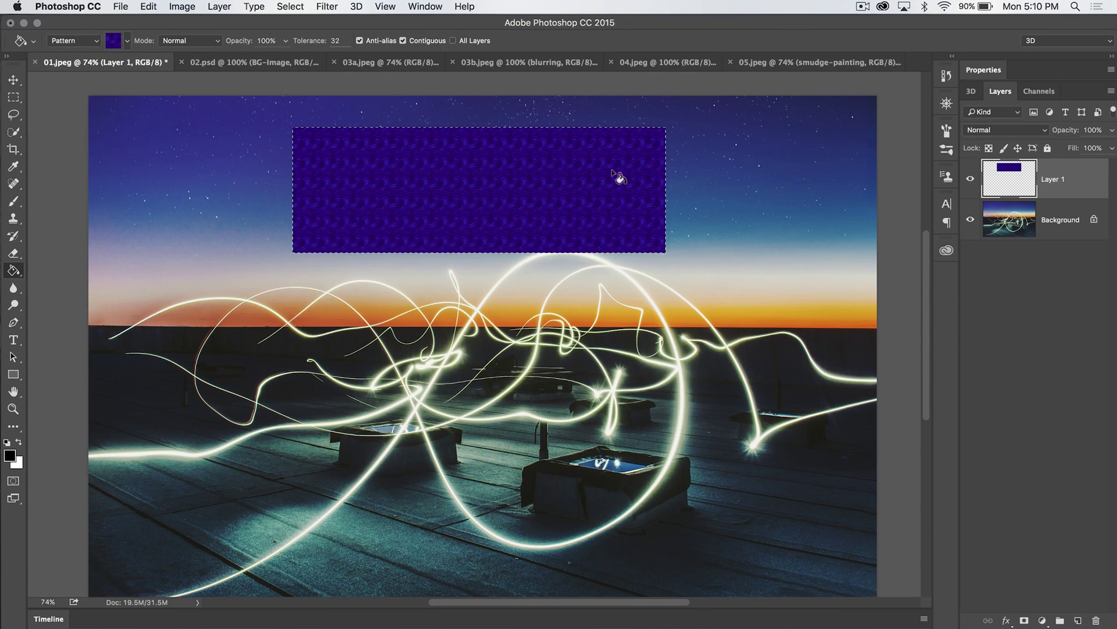
- Undo the pattern fill, deselect the sky rectangle, and delete the empty layer
{"action": "key", "text": "super+z"}
{"action": "key", "text": "super+d"}
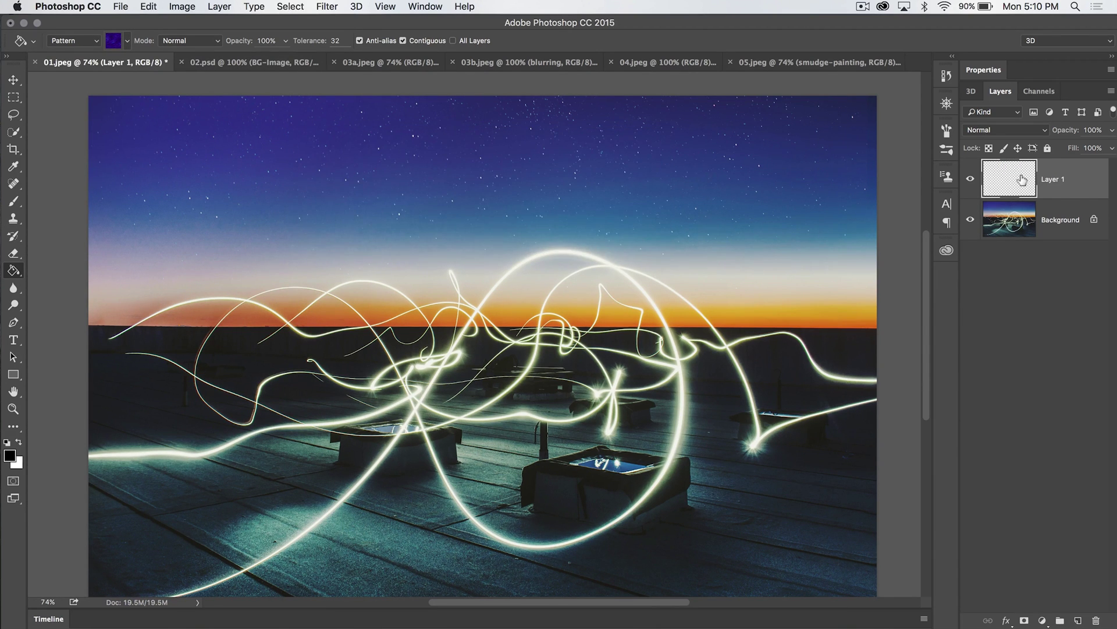
{"action": "key", "text": "BackSpace"}
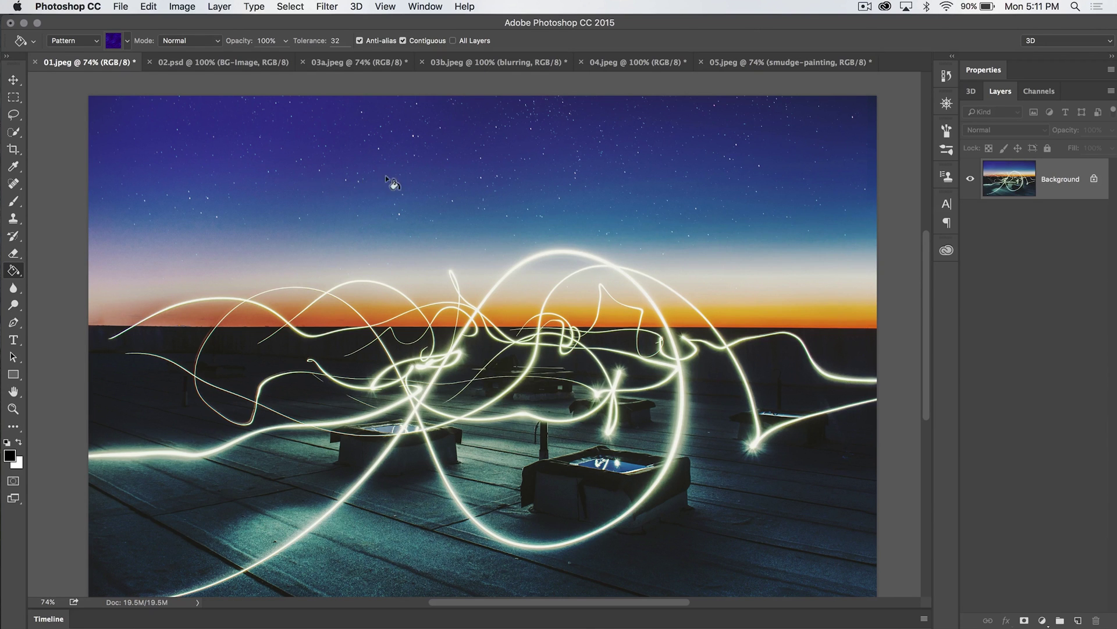
- Fill the upper starry sky and the orange and pale horizon bands with the purple pattern
{"action": "left_click", "coordinate": [319, 174]}
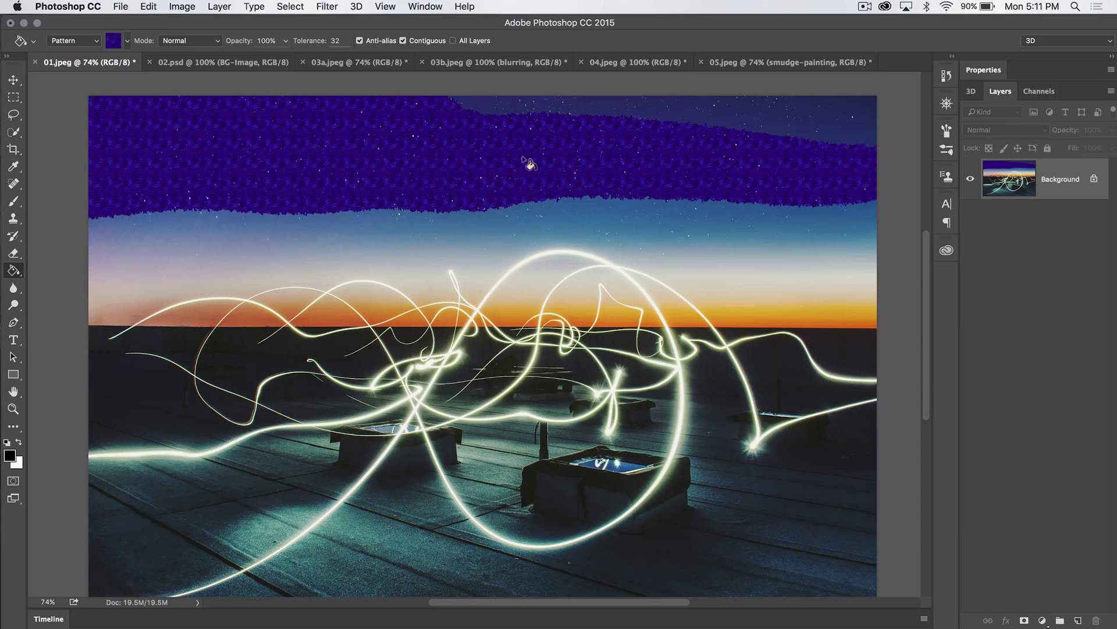
{"action": "left_click", "coordinate": [576, 311]}
{"action": "left_click", "coordinate": [730, 304]}
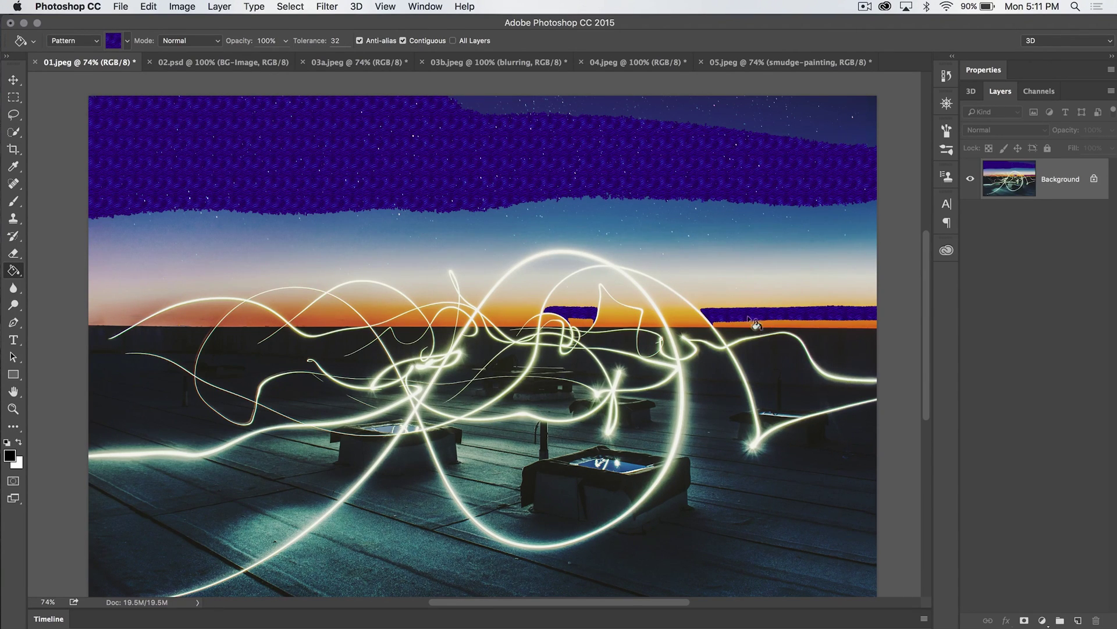
{"action": "left_click", "coordinate": [714, 284]}
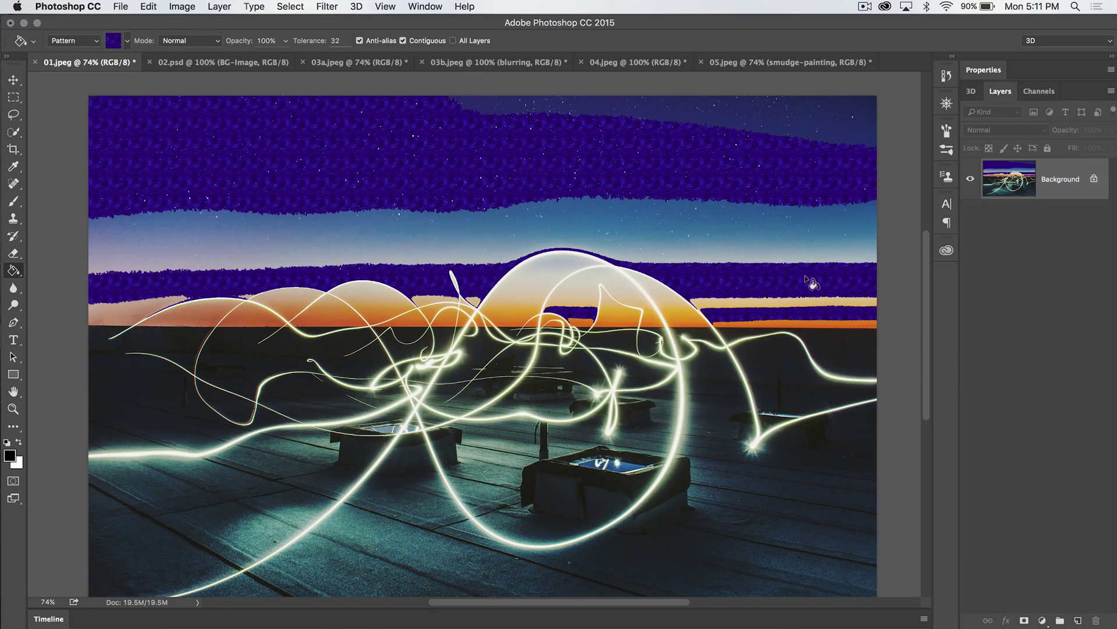